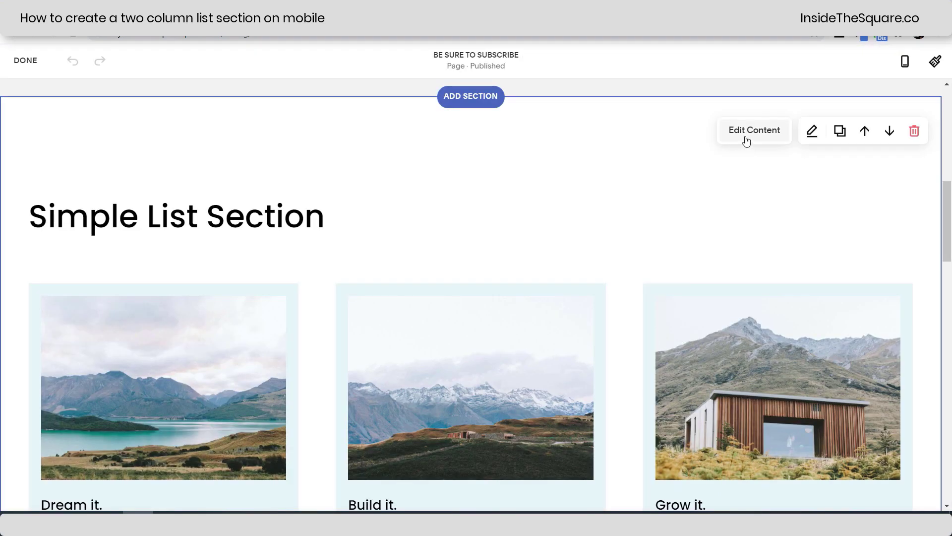
Check the layout type in the Simple List section's design settings and leave page editing
left_click(747, 142)
left_click(862, 144)
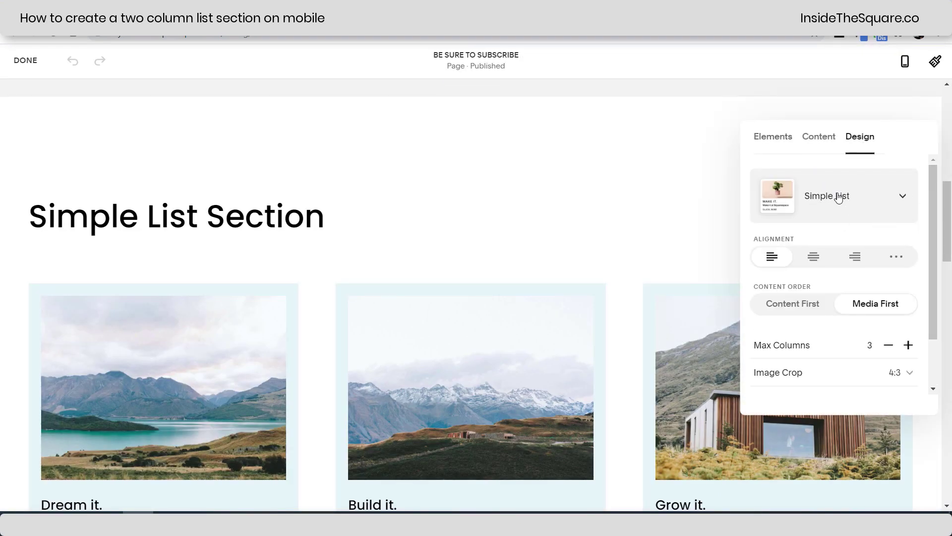
left_click(36, 60)
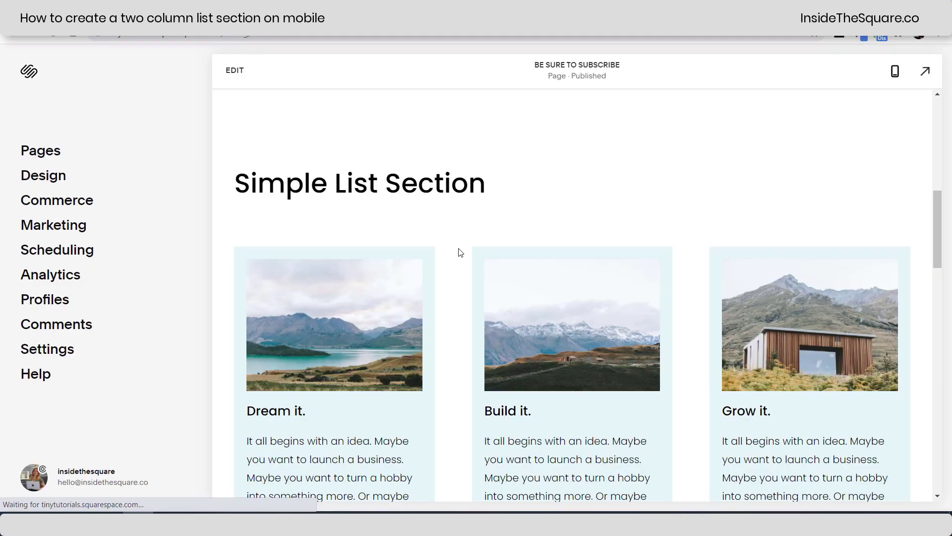
Examine the sample CSS on the page: media query, list selector, column count, grid gap, title font size and item padding
scroll(460, 252, "down", 5)
scroll(461, 252, "down", 10)
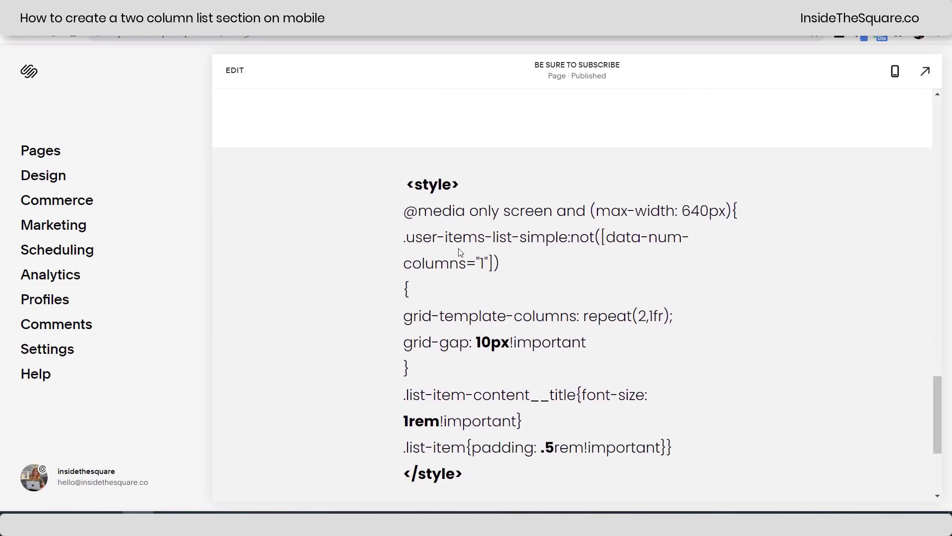
left_click_drag(408, 148, 737, 157)
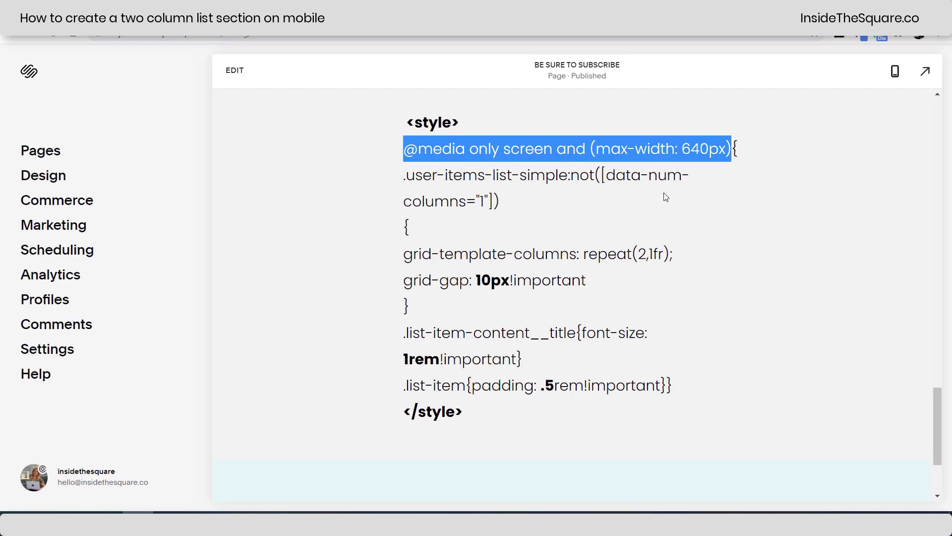
left_click_drag(407, 175, 529, 199)
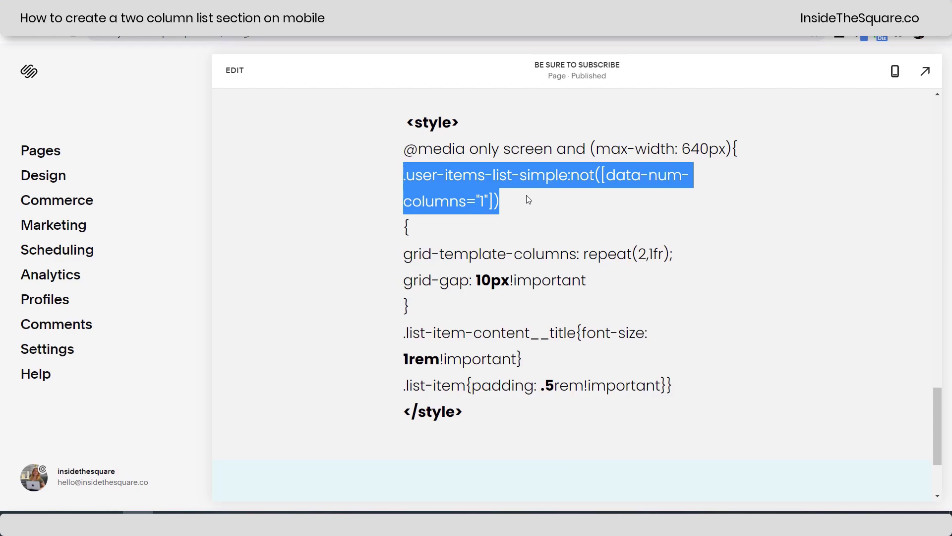
left_click_drag(403, 251, 638, 255)
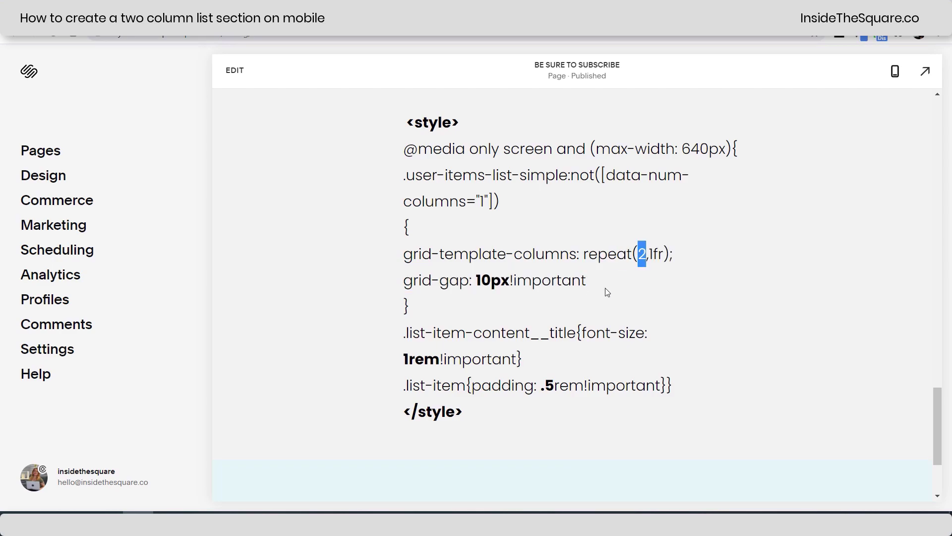
left_click_drag(479, 278, 511, 283)
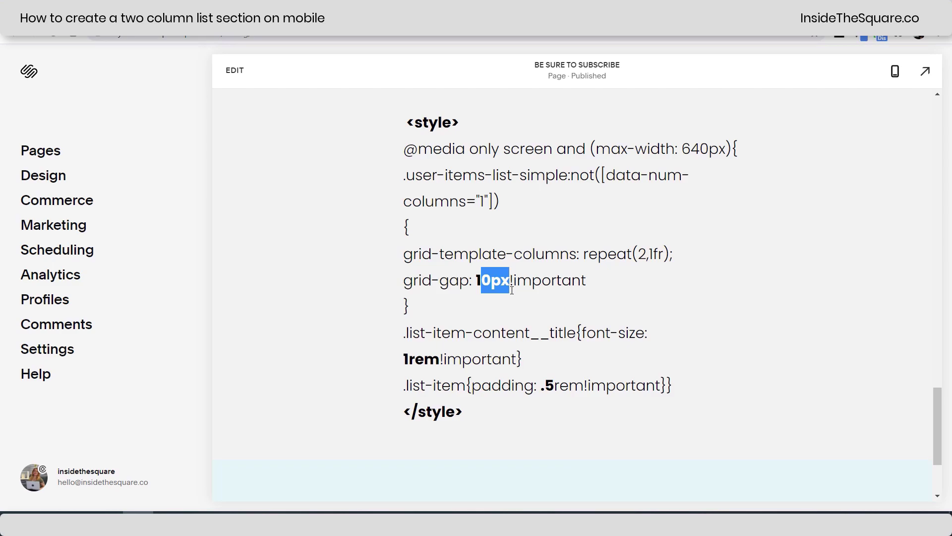
left_click(517, 299)
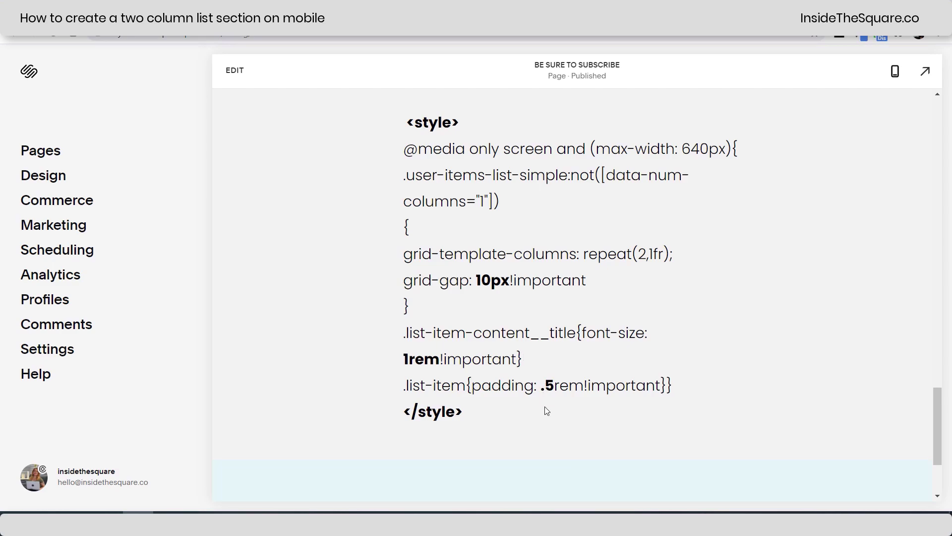
left_click_drag(554, 383, 543, 383)
left_click_drag(509, 284, 479, 282)
left_click_drag(441, 359, 402, 359)
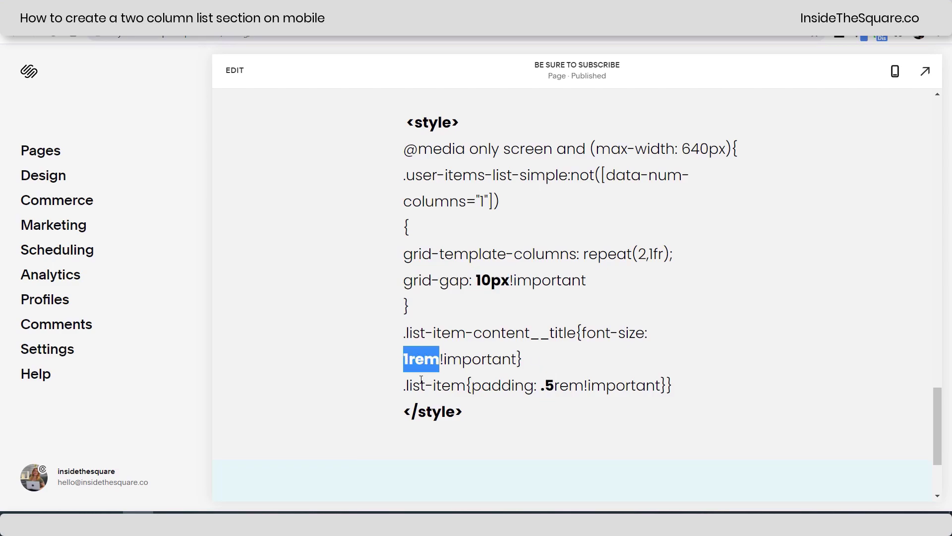
left_click(484, 437)
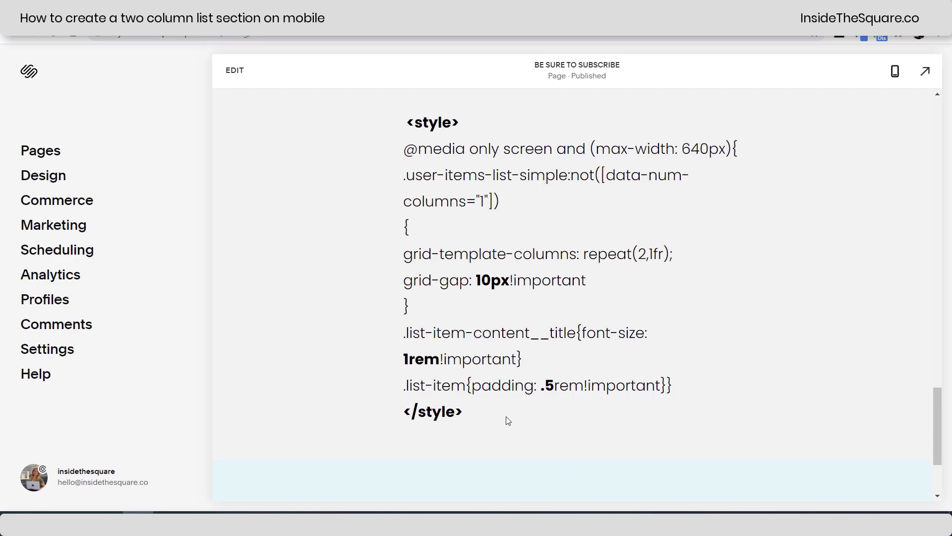
Review the CSS body and the opening and closing style tags that wrap it
left_click_drag(402, 161, 682, 381)
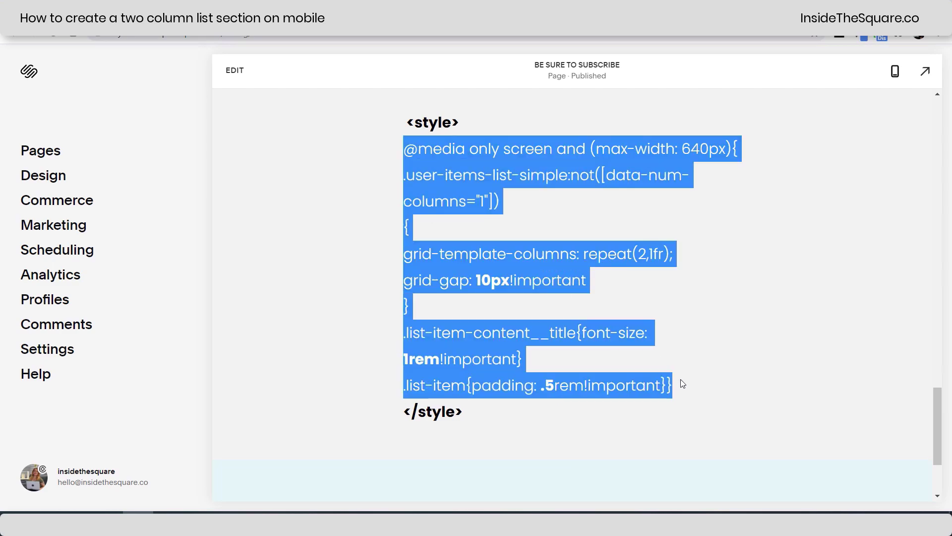
left_click_drag(457, 122, 404, 122)
left_click(471, 416)
left_click_drag(471, 416, 400, 415)
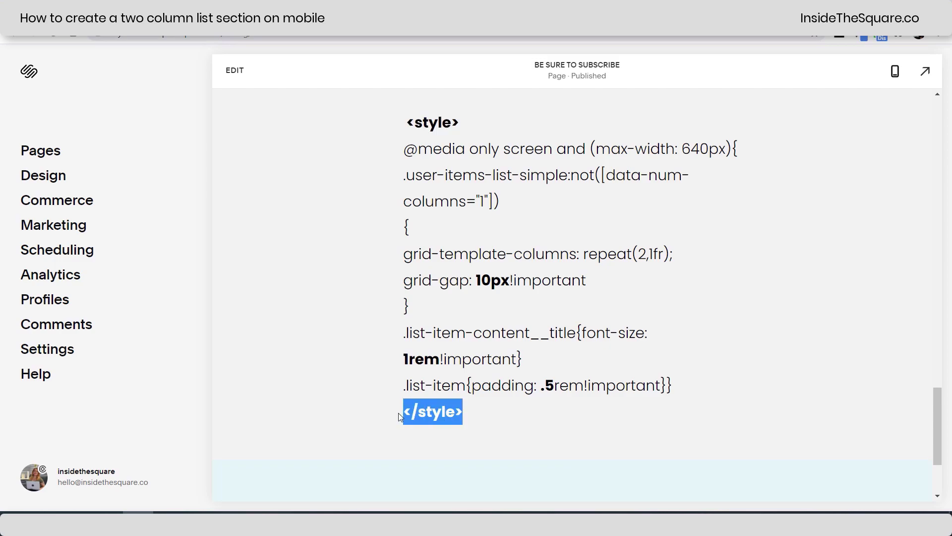
left_click(611, 407)
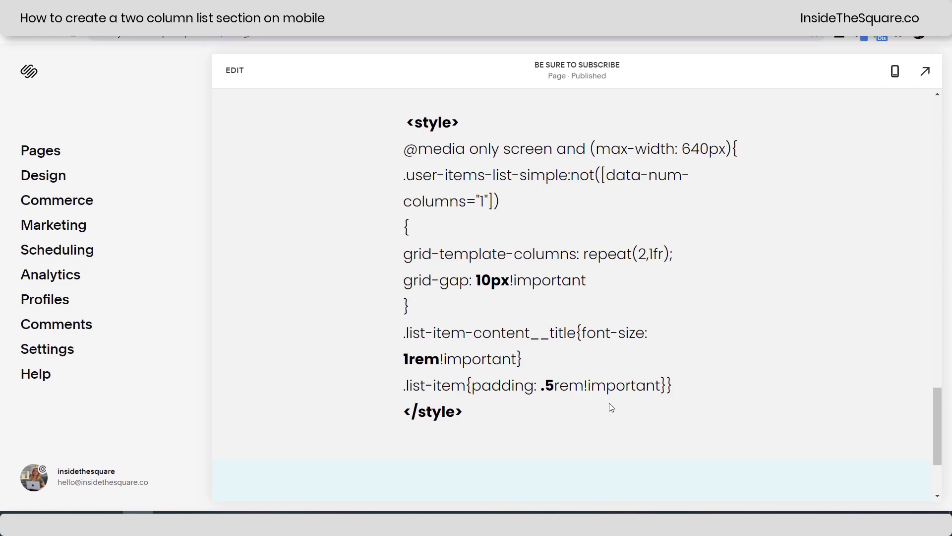
Preview the page in mobile view and inspect how the Simple List Section's items are laid out
scroll(611, 407, "up", 15)
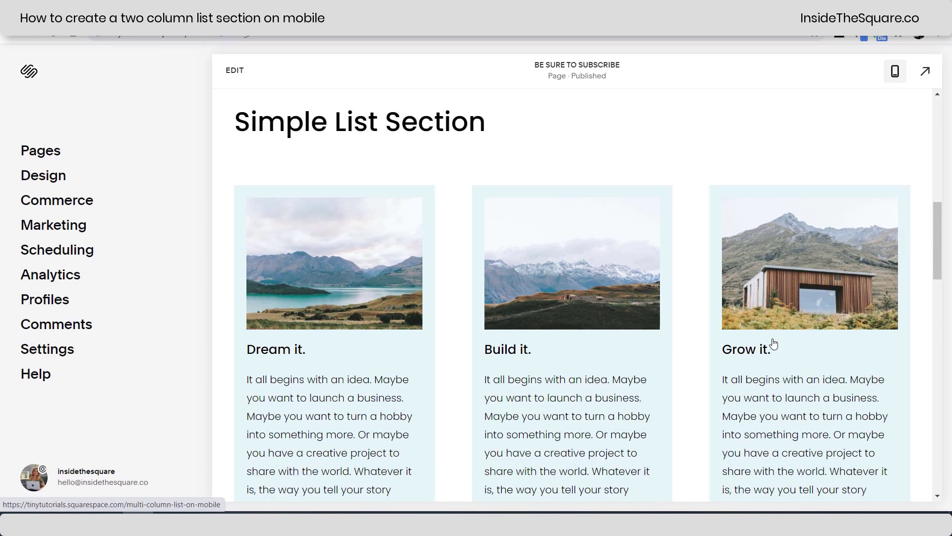
left_click(886, 77)
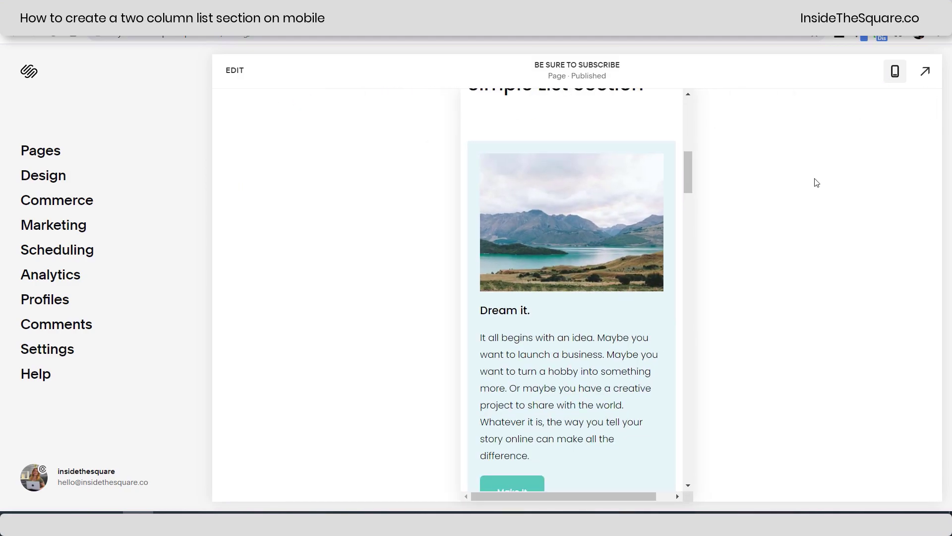
scroll(657, 257, "down", 5)
scroll(659, 261, "down", 15)
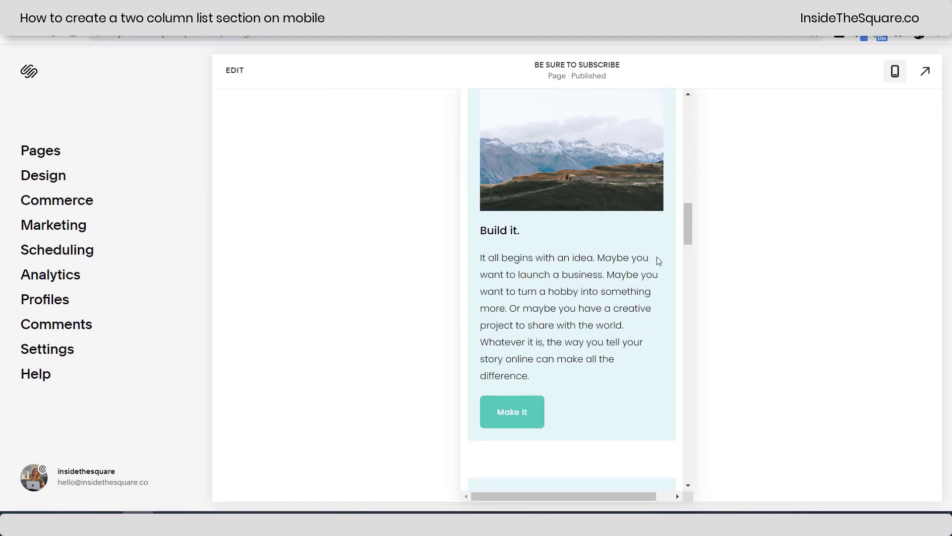
scroll(659, 260, "down", 20)
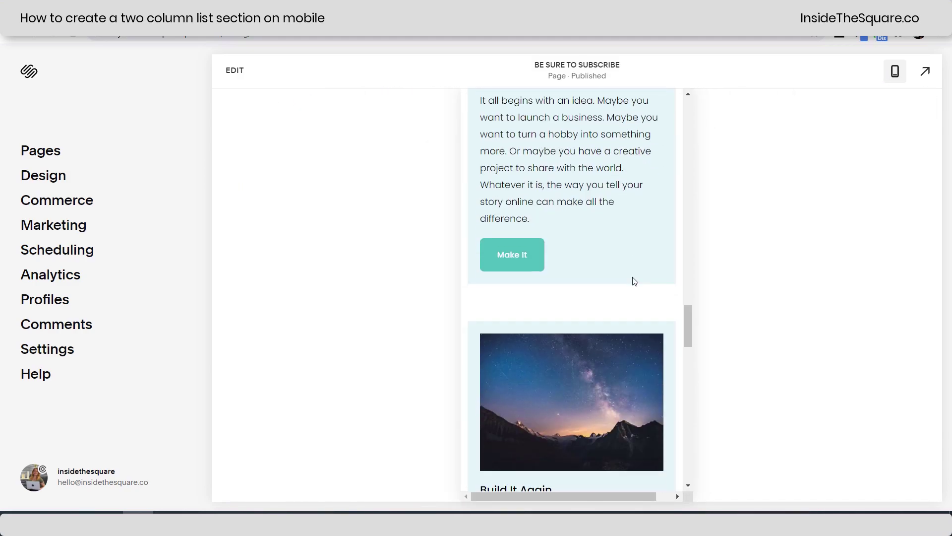
scroll(583, 264, "up", 20)
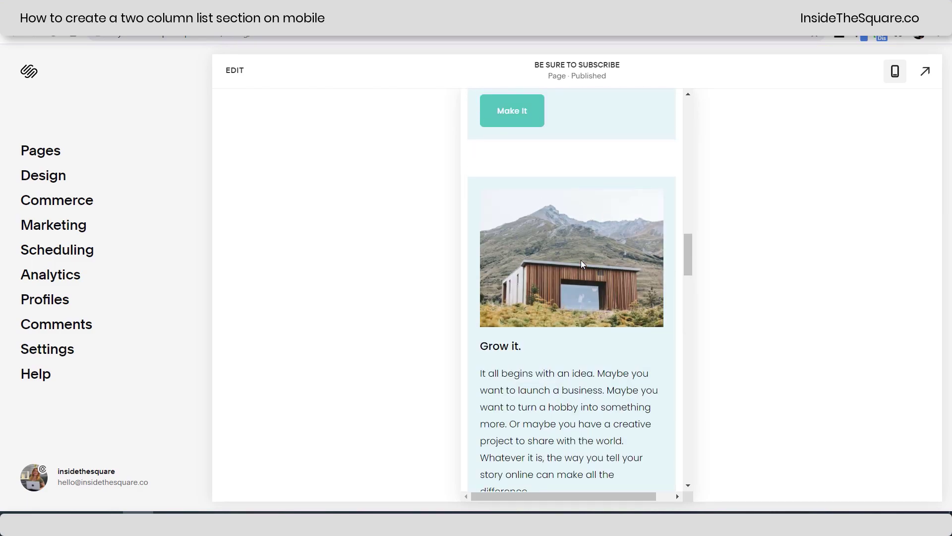
scroll(583, 264, "down", 5)
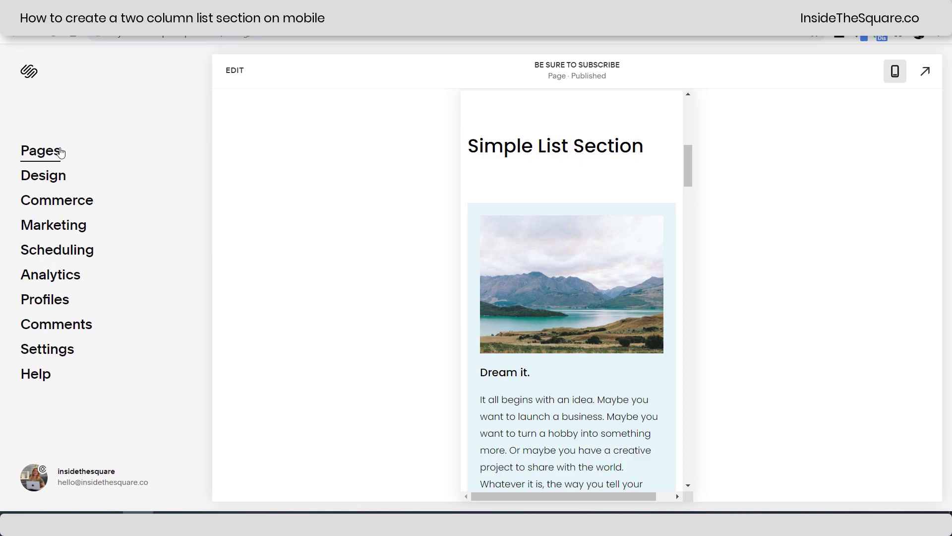
Add the style-tagged CSS (640px, repeat(2,1fr), grid-gap 10px, title 1rem, padding .5rem) to the BE SURE TO SUBSCRIBE page's header code injection and save
left_click(59, 151)
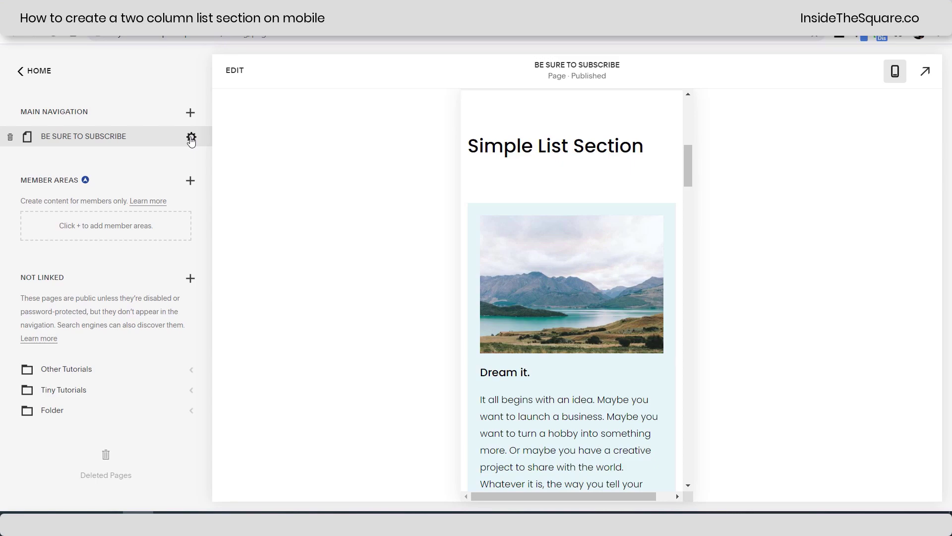
left_click(191, 139)
left_click(233, 226)
left_click(489, 297)
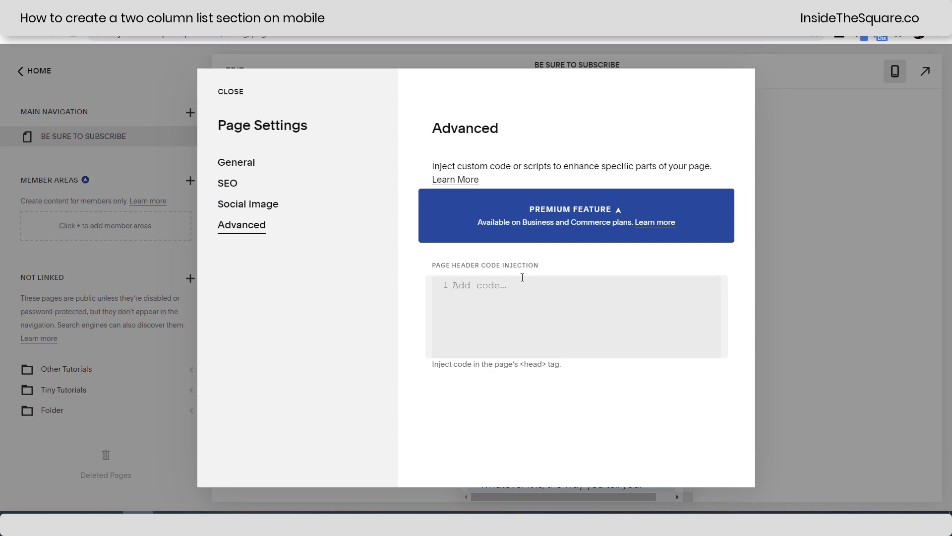
type("<style>@media only screen and (max-width: 640px) {.user-items-list-simple:not([data-num-columns=\"1\"]) {grid-template-columns: repeat(2,1fr); grid-gap: 10px!important} .list-item-content__title{font-size: 1rem!important} .list-item{padding: .5rem!important}}</style>")
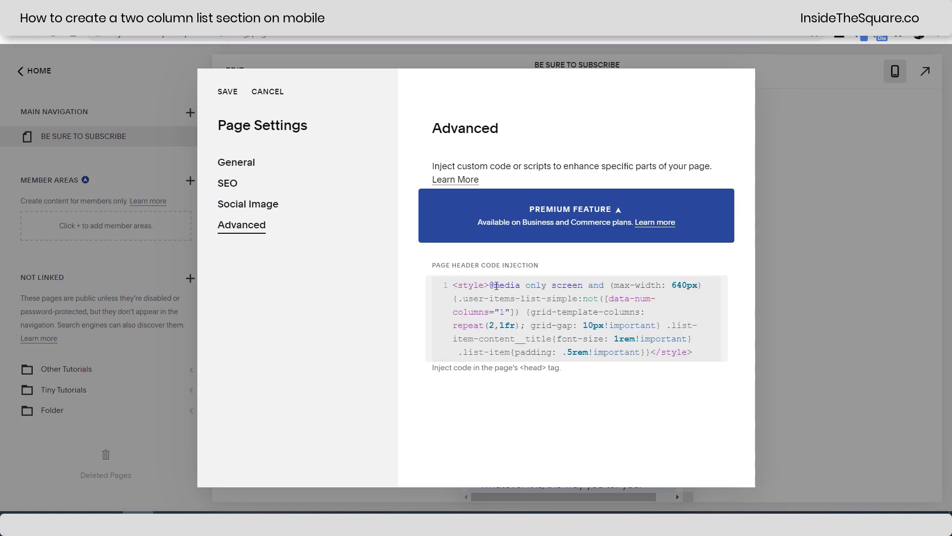
left_click_drag(491, 286, 701, 283)
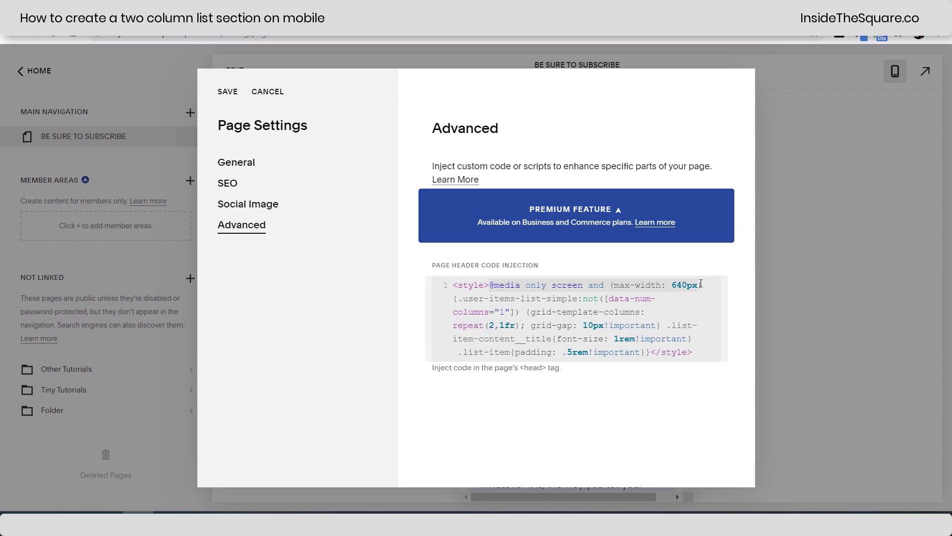
left_click_drag(458, 299, 517, 325)
left_click(485, 338)
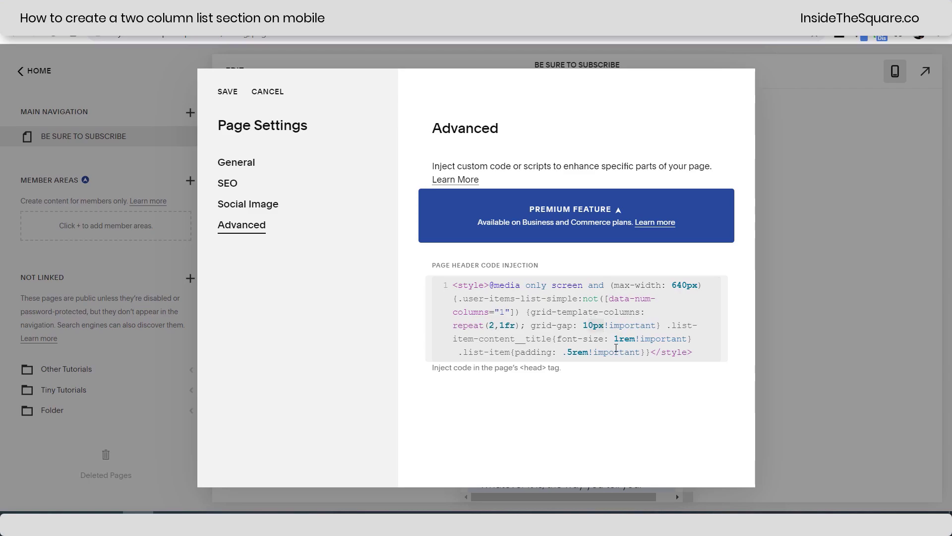
left_click(615, 339)
left_click(226, 94)
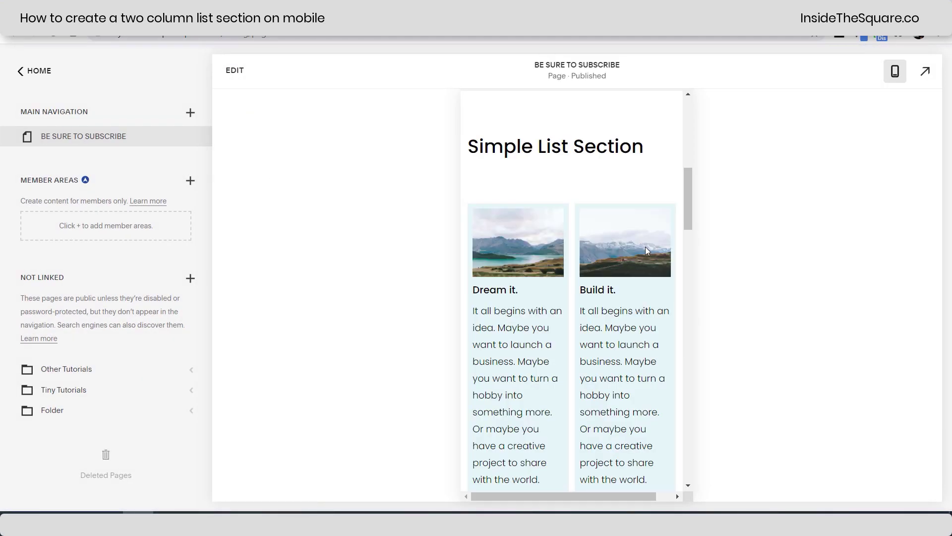
Inspect the Simple List Section's column layout throughout the mobile preview
scroll(644, 247, "down", 3)
scroll(644, 248, "down", 10)
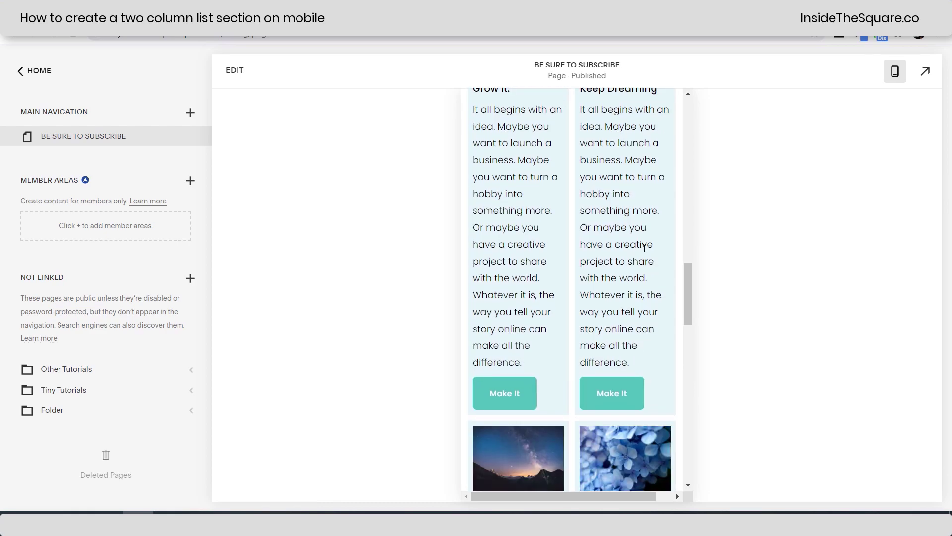
scroll(644, 247, "down", 5)
scroll(644, 251, "down", 5)
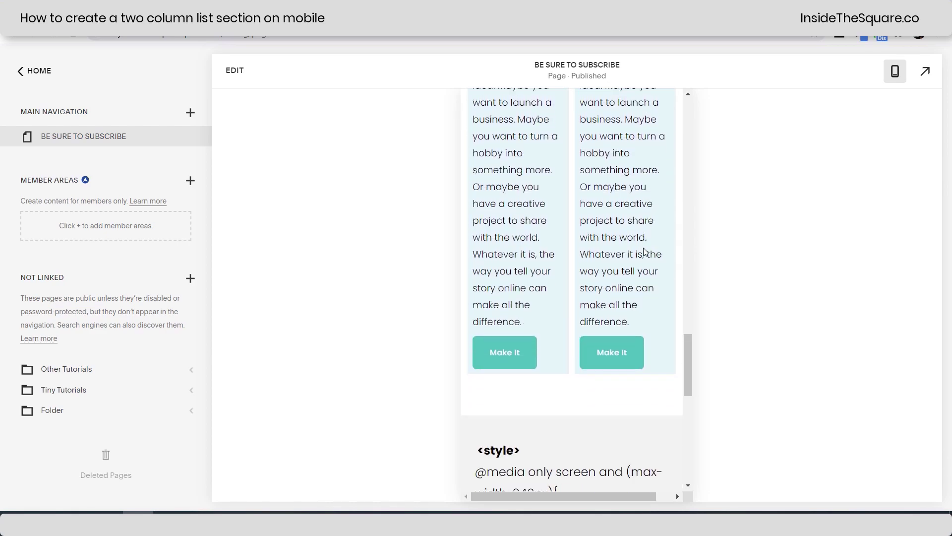
scroll(644, 250, "up", 8)
scroll(645, 252, "up", 10)
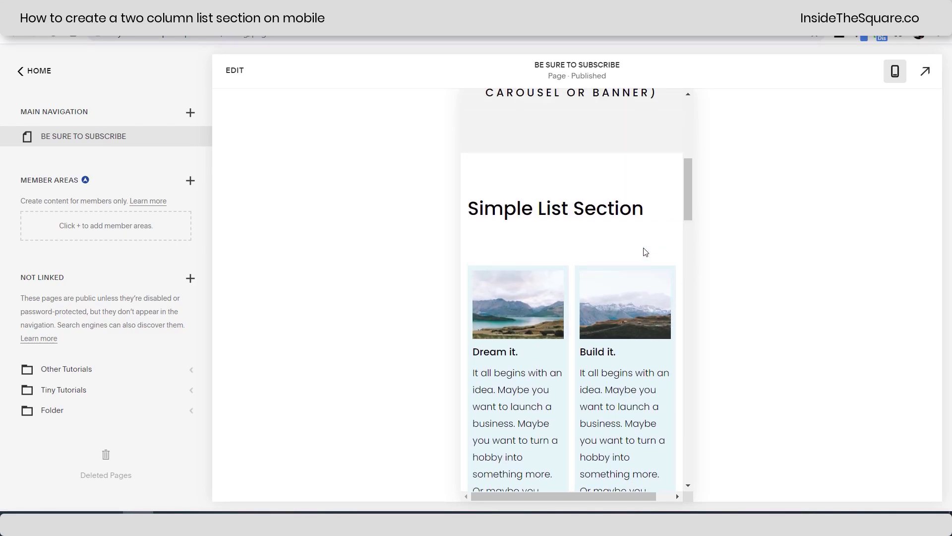
Cut all code from the BE SURE TO SUBSCRIBE page's header code injection and save the page settings
mouse_move(192, 141)
left_click(190, 138)
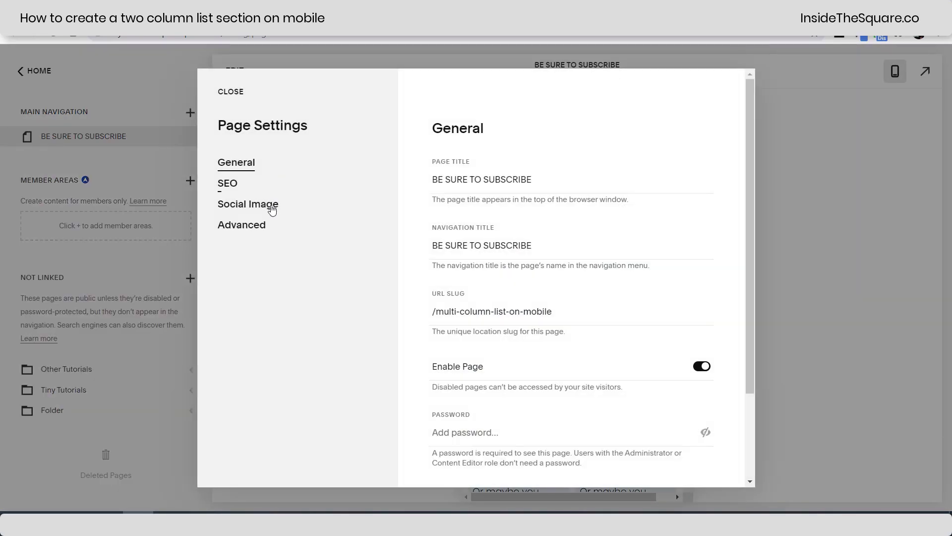
left_click(263, 229)
left_click(560, 351)
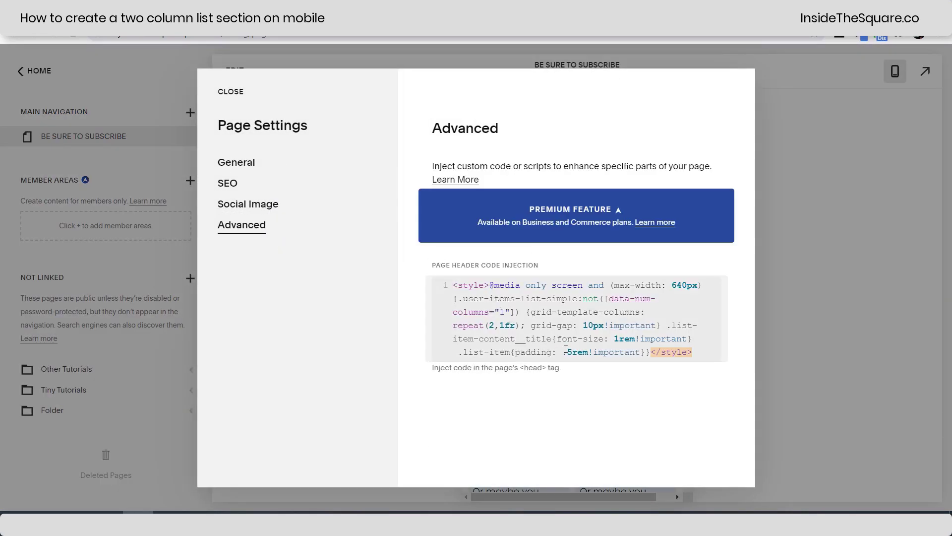
key("ctrl+a")
key("ctrl+c")
key("BackSpace")
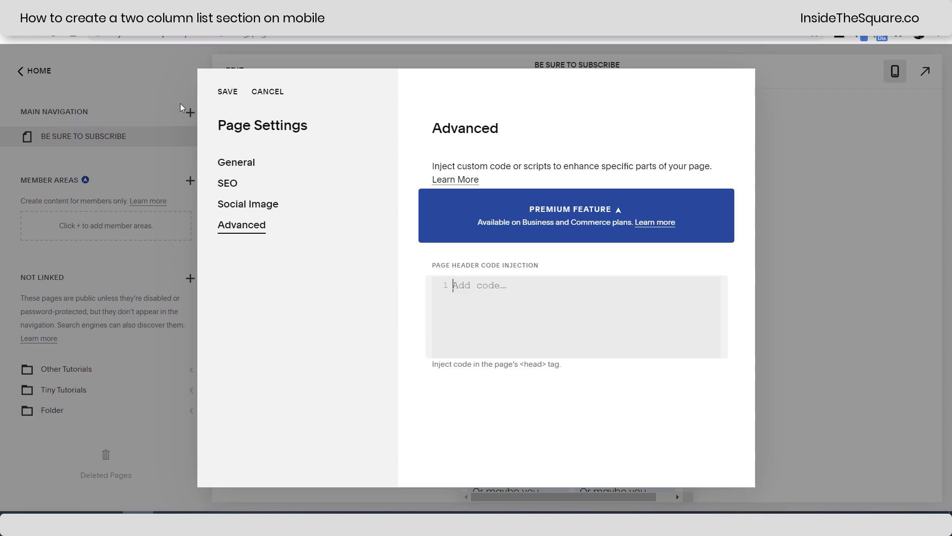
left_click(221, 94)
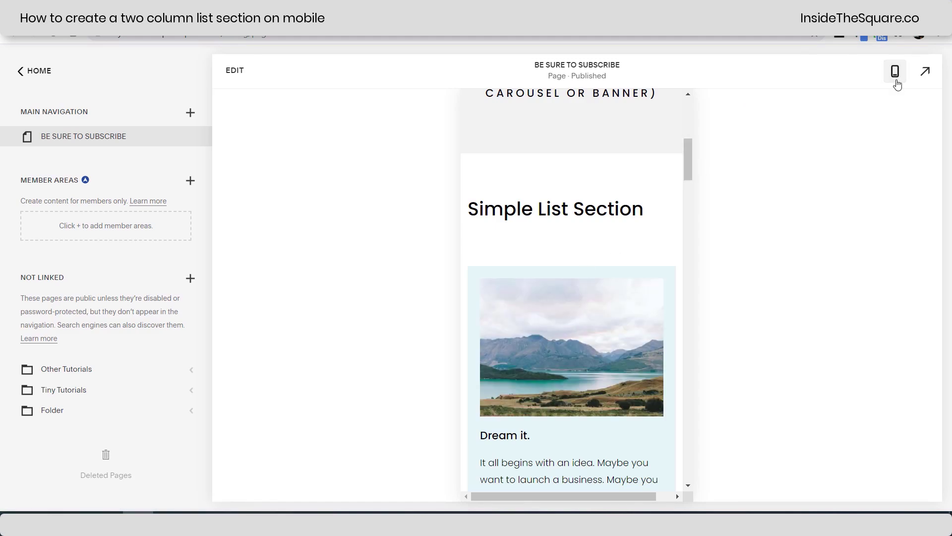
Switch back to desktop view, edit the page, and add a Code block directly beneath the CSS text block in the last section above the footer
left_click(897, 82)
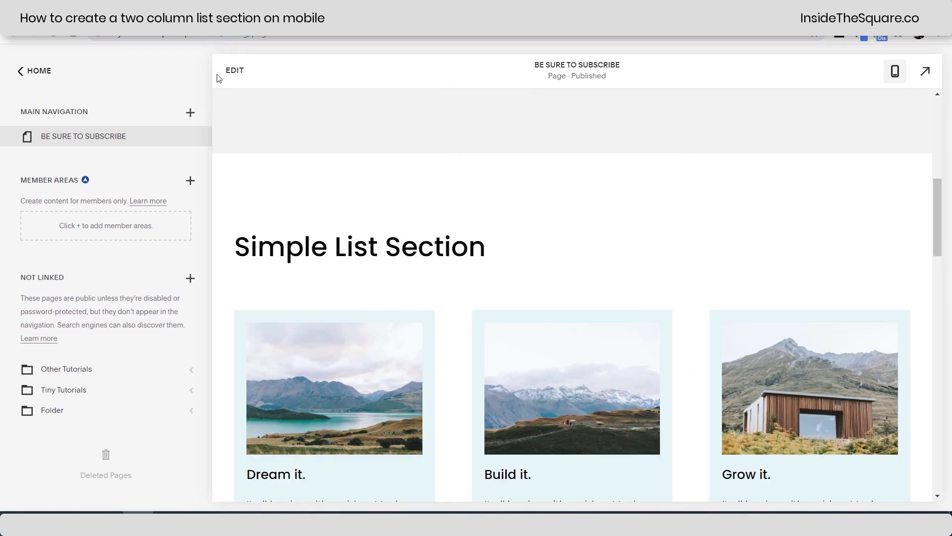
left_click(234, 72)
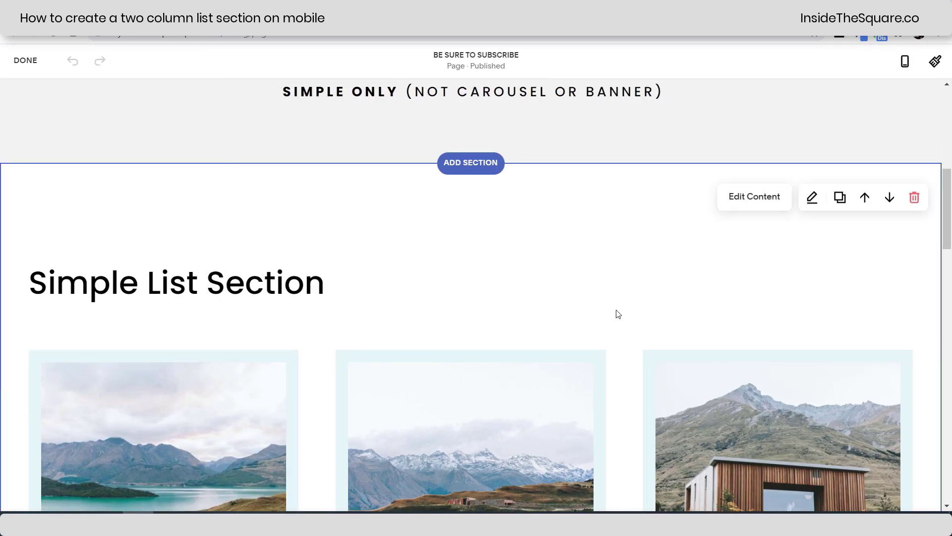
scroll(592, 287, "down", 15)
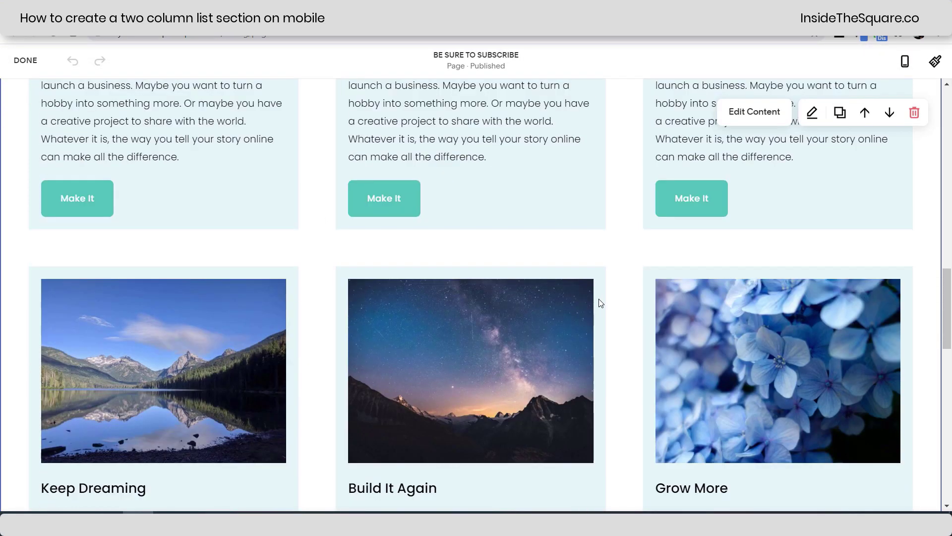
scroll(600, 303, "down", 8)
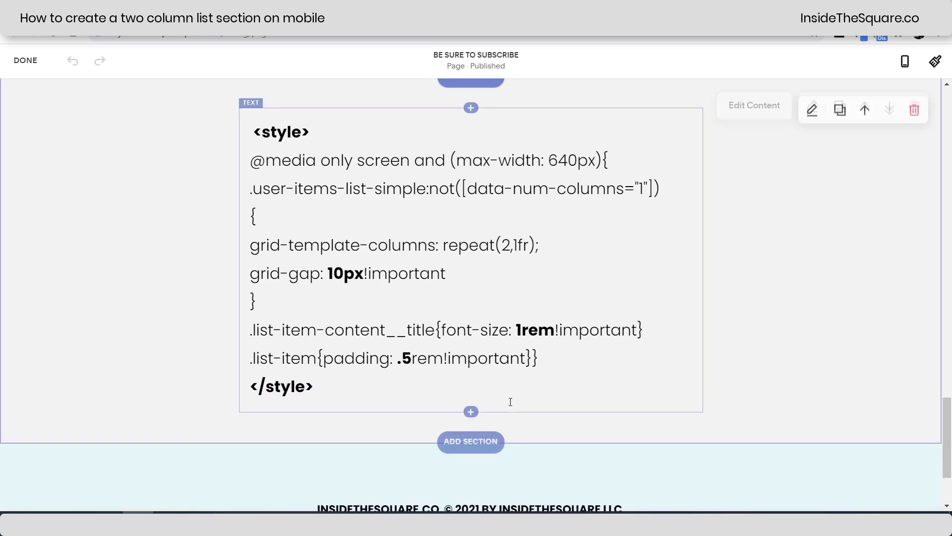
left_click(470, 412)
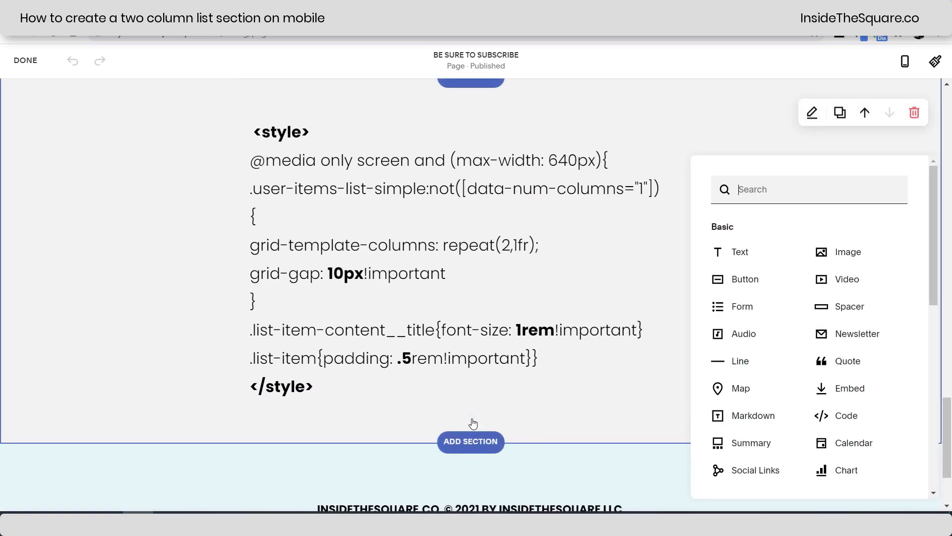
type("cod")
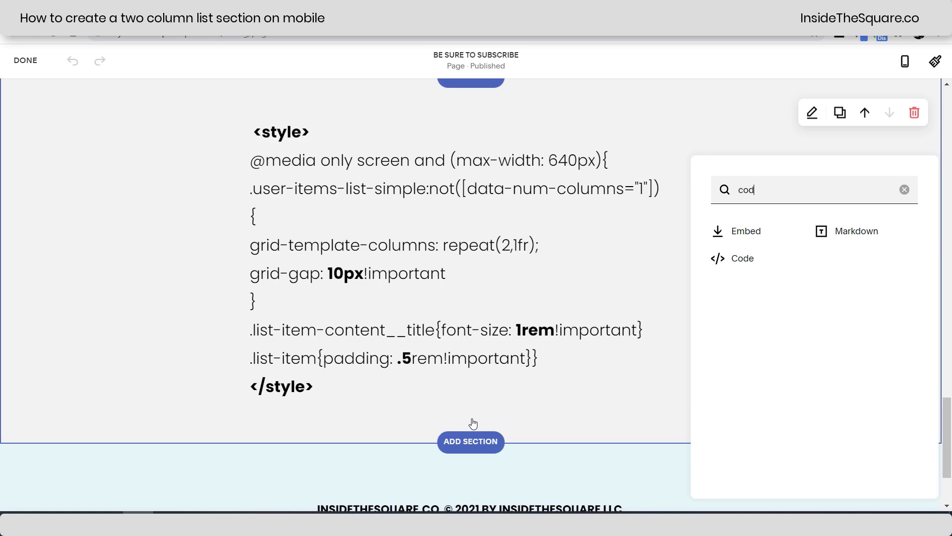
left_click(755, 263)
Replace the code block's content with the copied style-tagged CSS (640px, repeat(2,1fr), grid-gap 10px, title 1rem, padding .5rem) and save the page
key("ctrl+a")
key("ctrl+v")
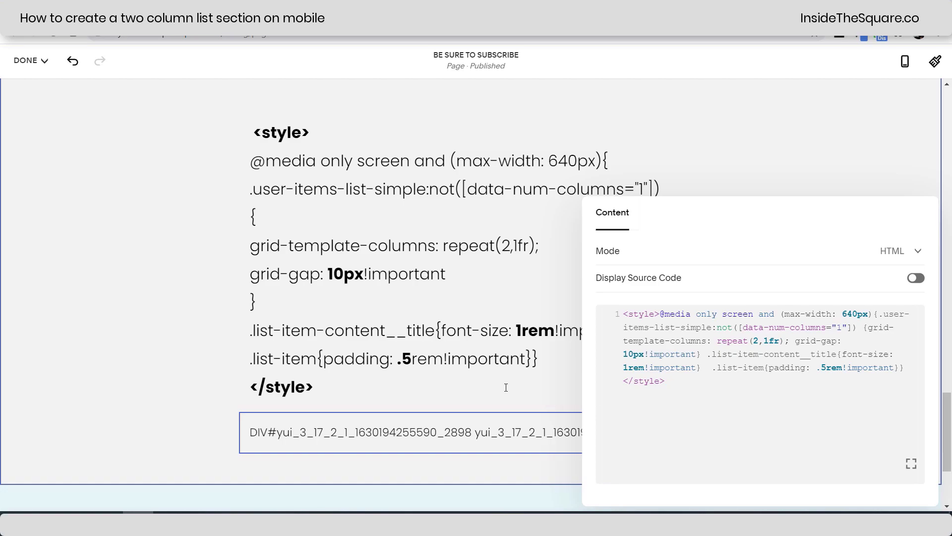
left_click(30, 60)
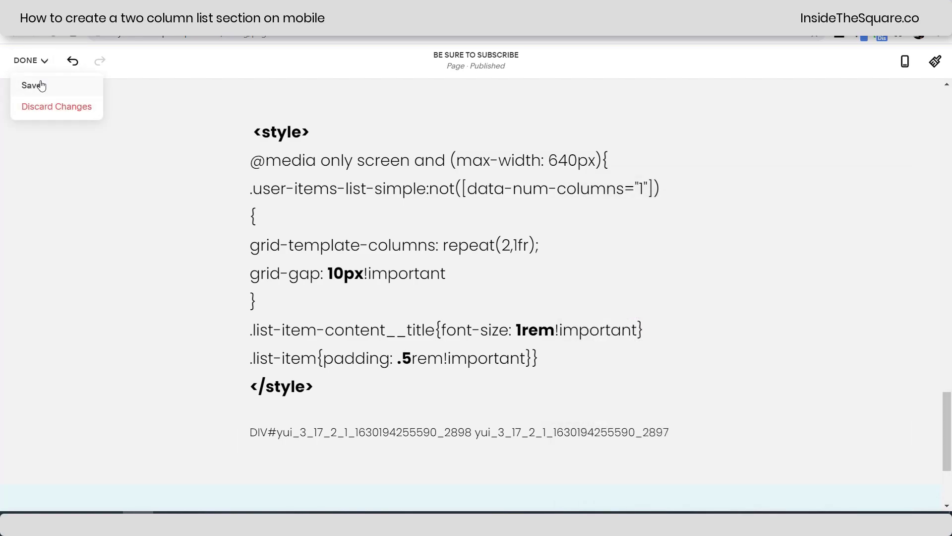
left_click(41, 85)
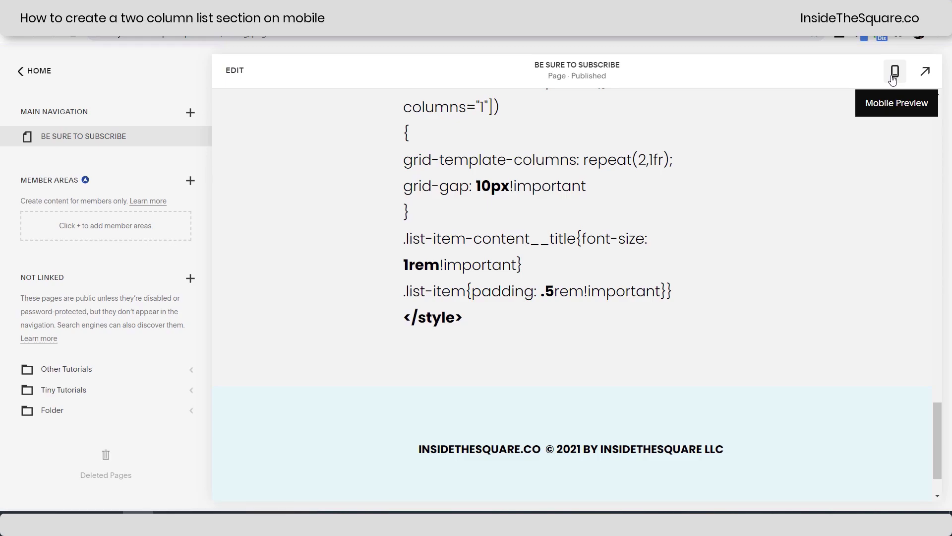
Preview the saved page in mobile view and examine the Simple List Section's column layout, item spacing and title size from top to bottom
left_click(894, 71)
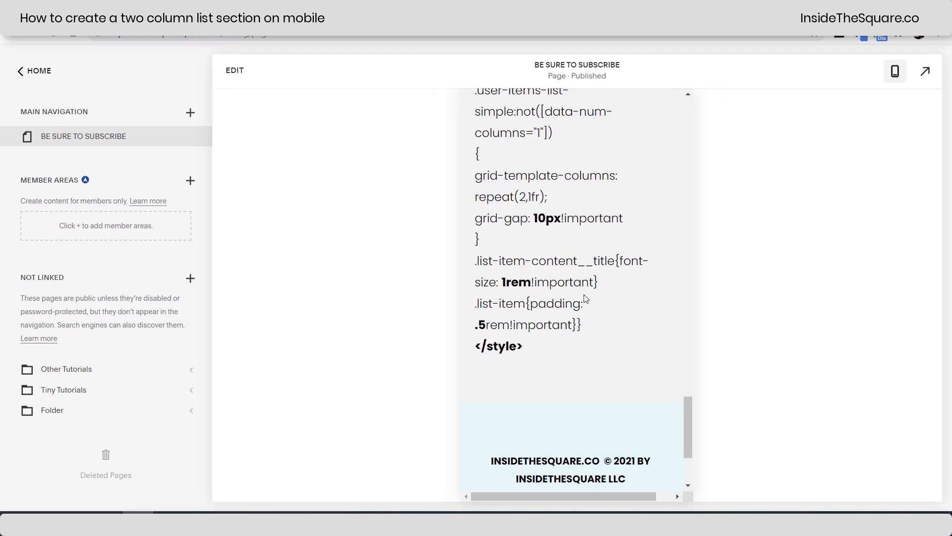
scroll(588, 298, "up", 15)
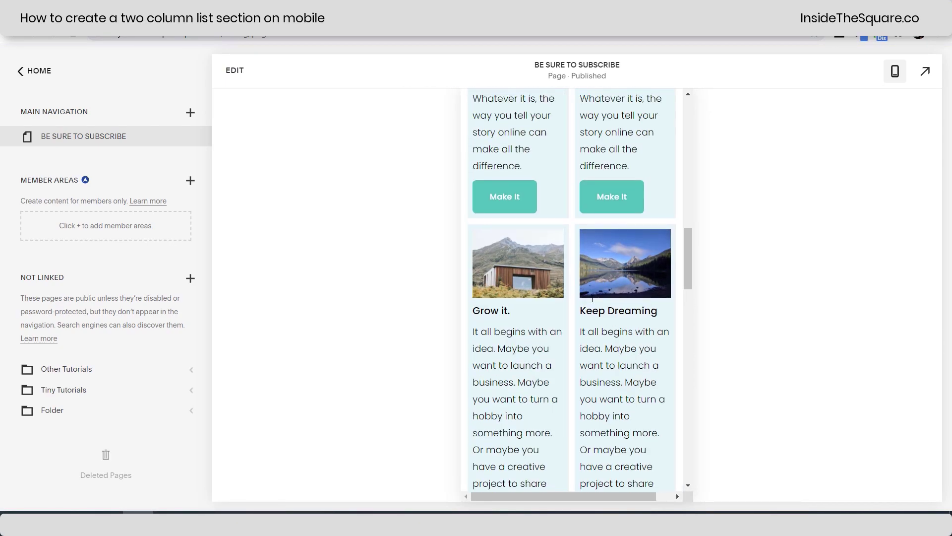
scroll(592, 299, "up", 8)
scroll(592, 298, "down", 2)
scroll(592, 298, "down", 5)
scroll(594, 296, "down", 5)
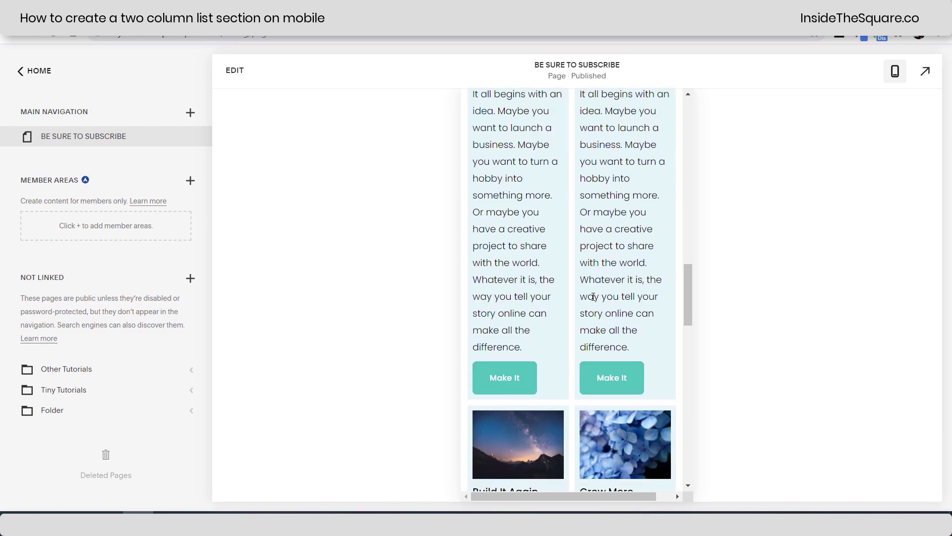
scroll(593, 296, "down", 4)
scroll(593, 297, "up", 12)
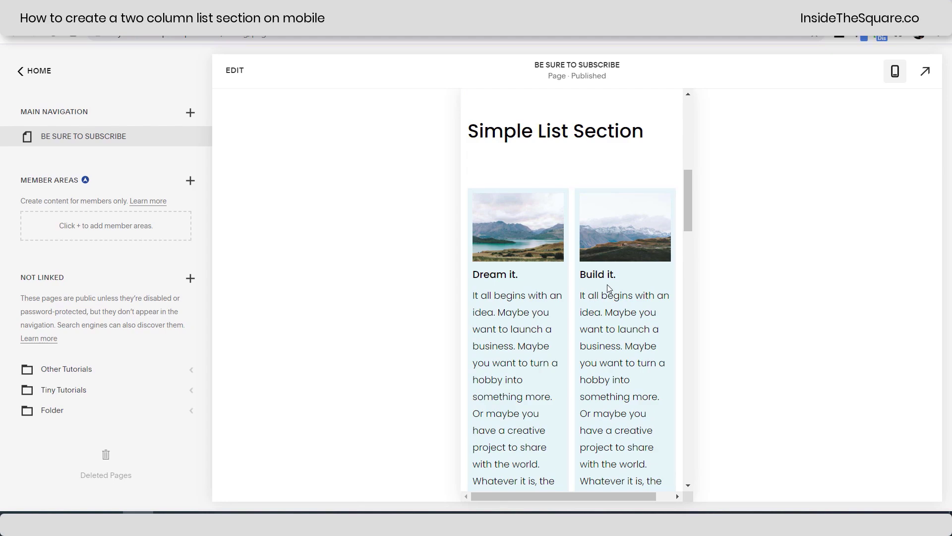
scroll(597, 298, "down", 1)
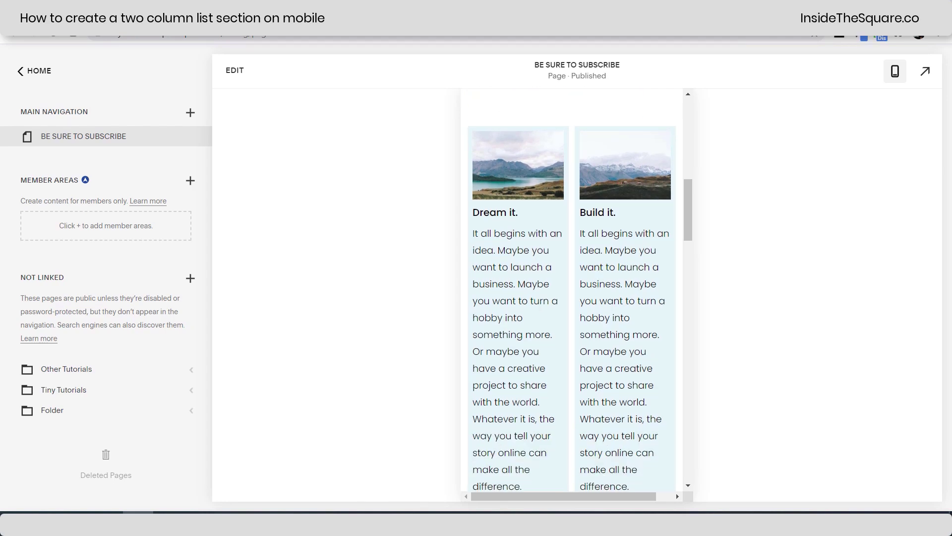